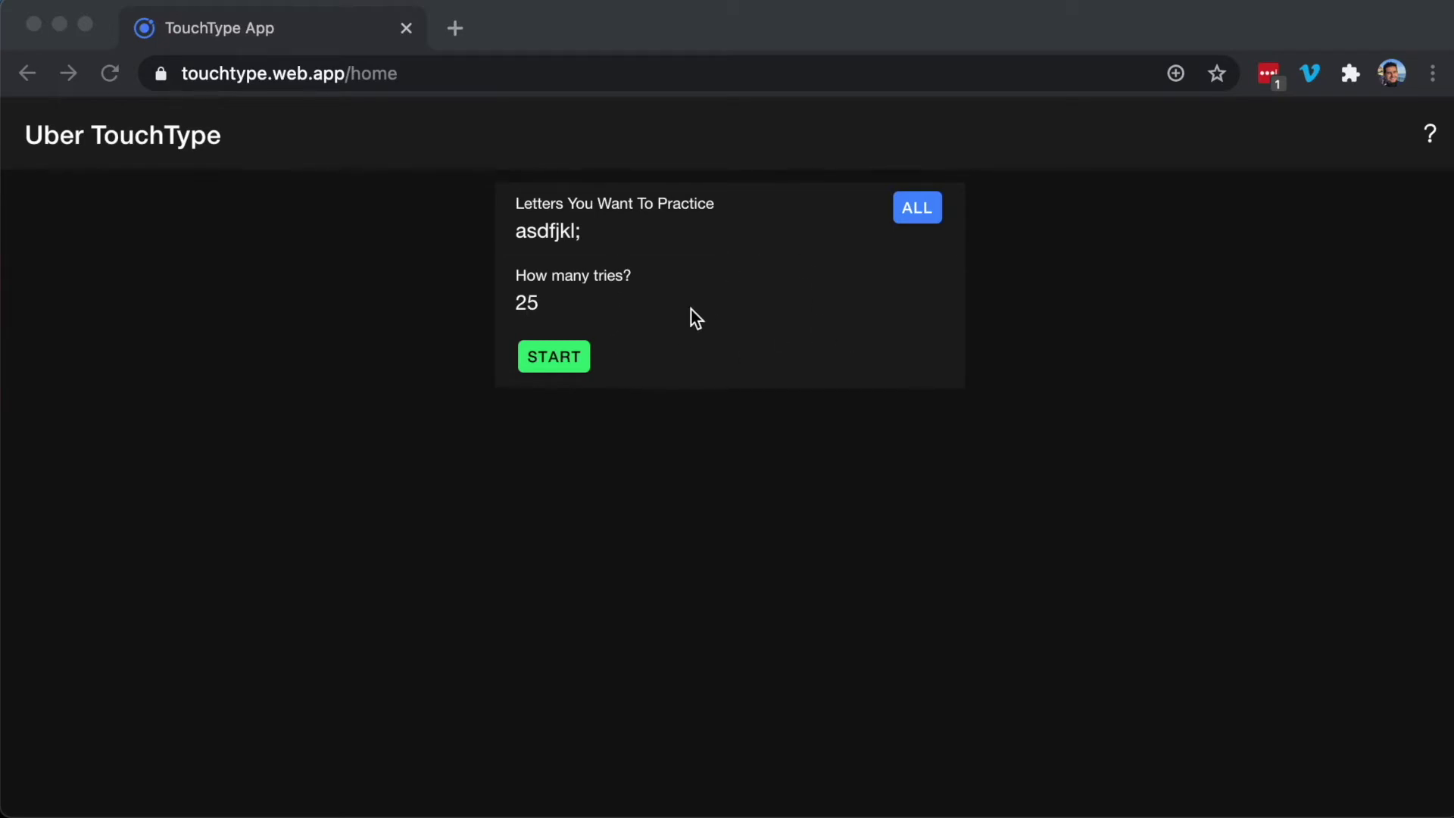
# Complete the 25-try asdfjkl; home-row run, finishing at 52% accuracy
pyautogui.click(557, 359)
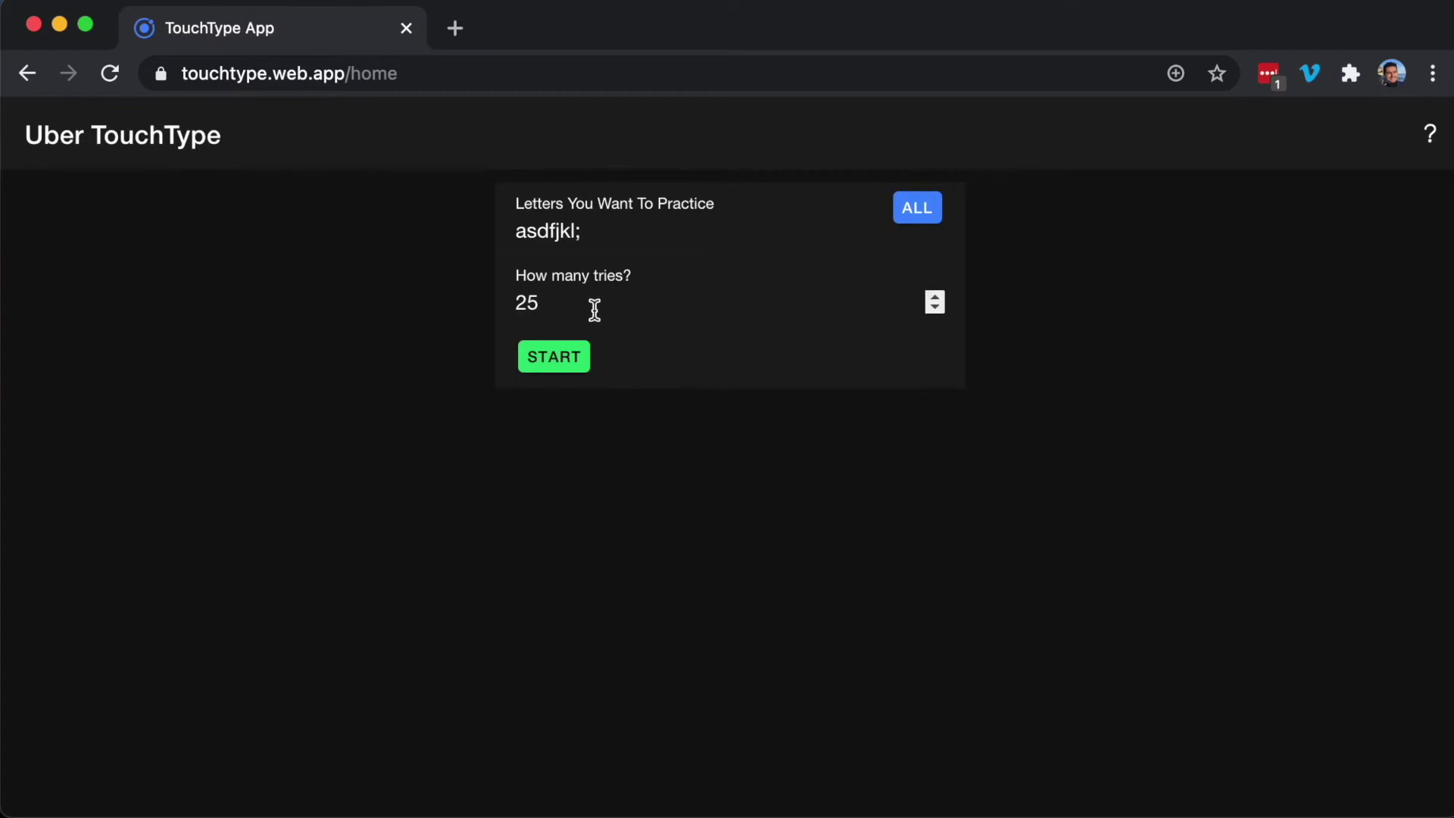
pyautogui.moveTo(595, 302)
pyautogui.click(580, 359)
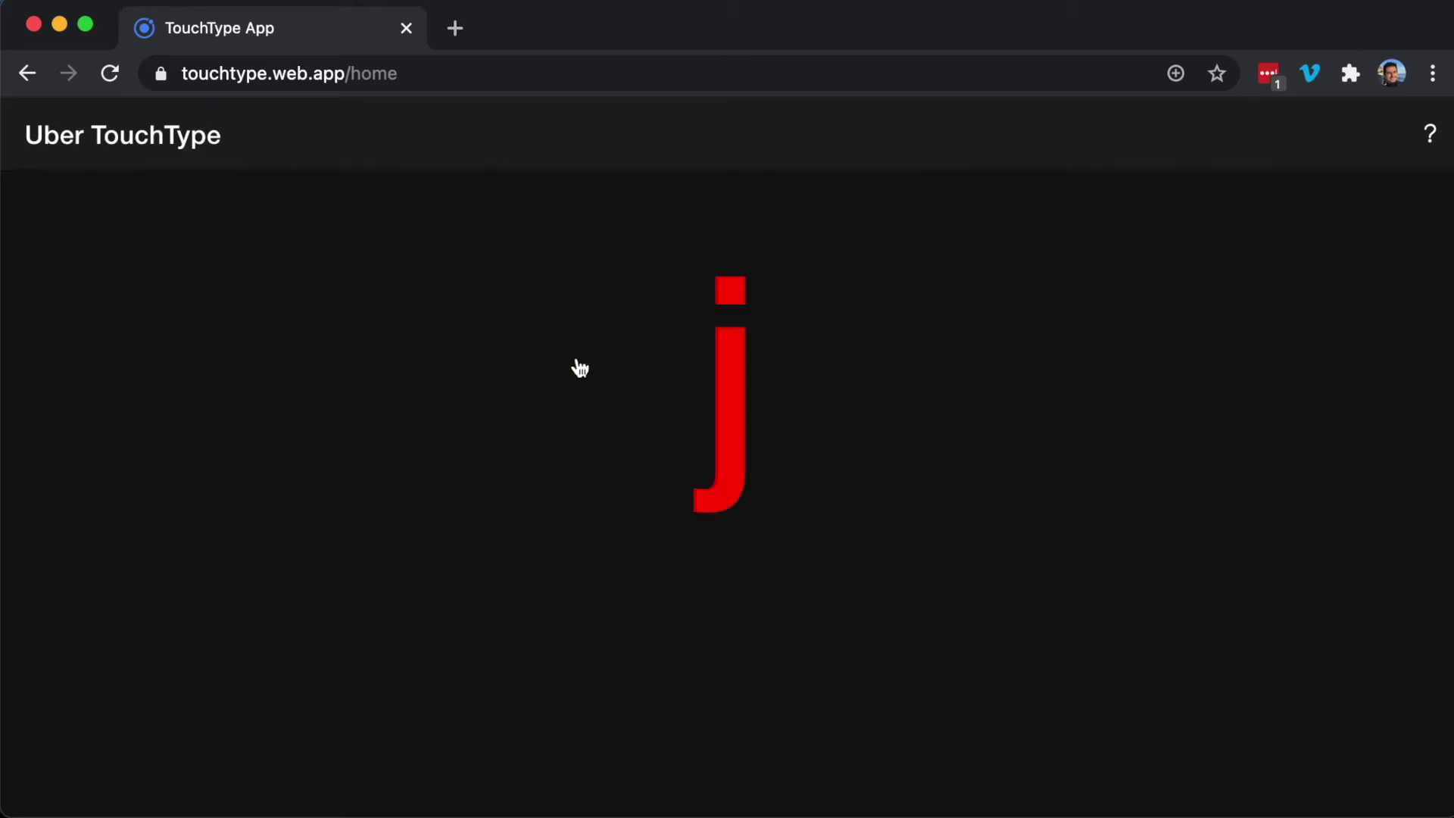
pyautogui.press('j')
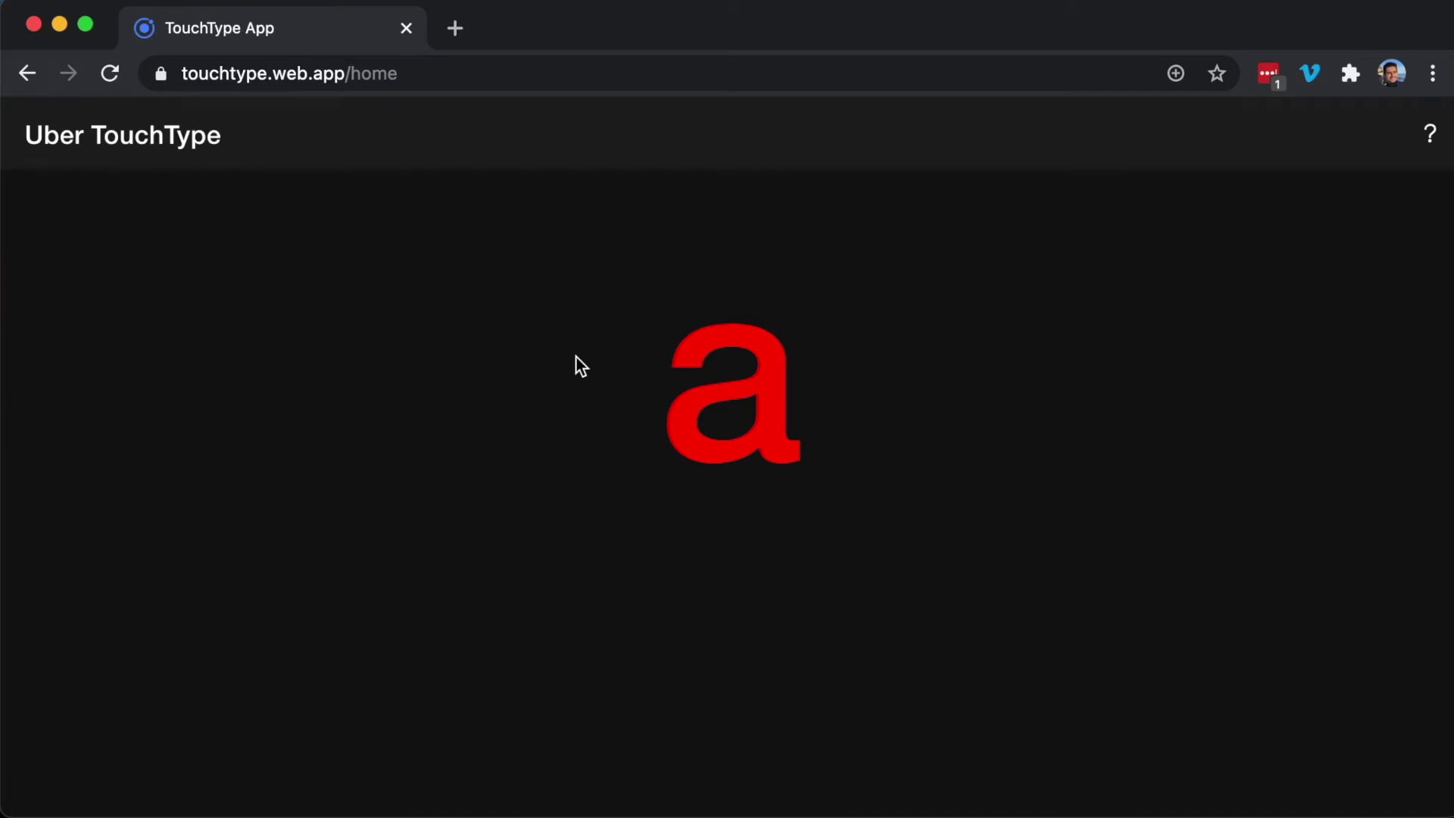
pyautogui.press('a')
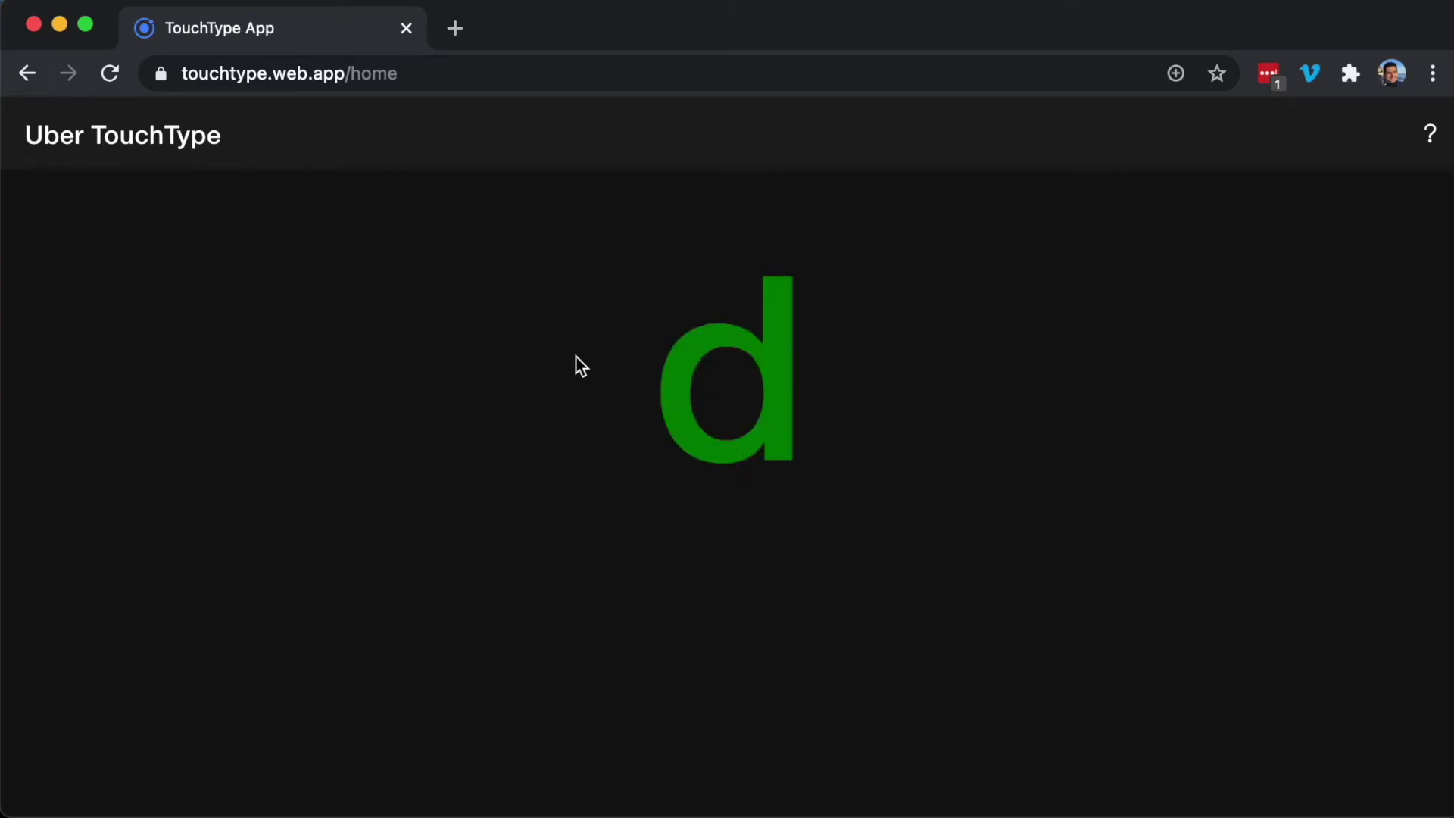
pyautogui.press('d')
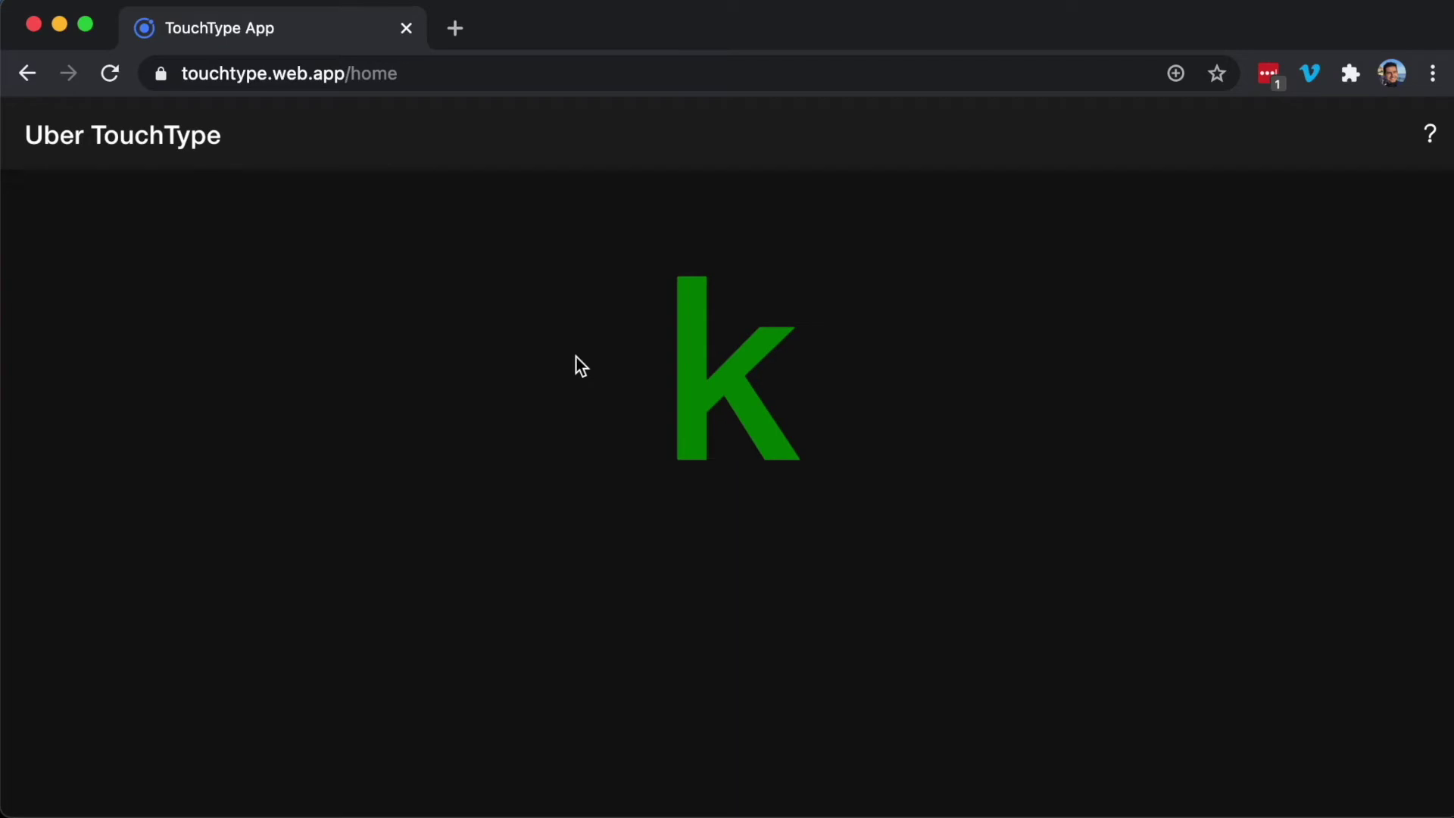
pyautogui.press('k')
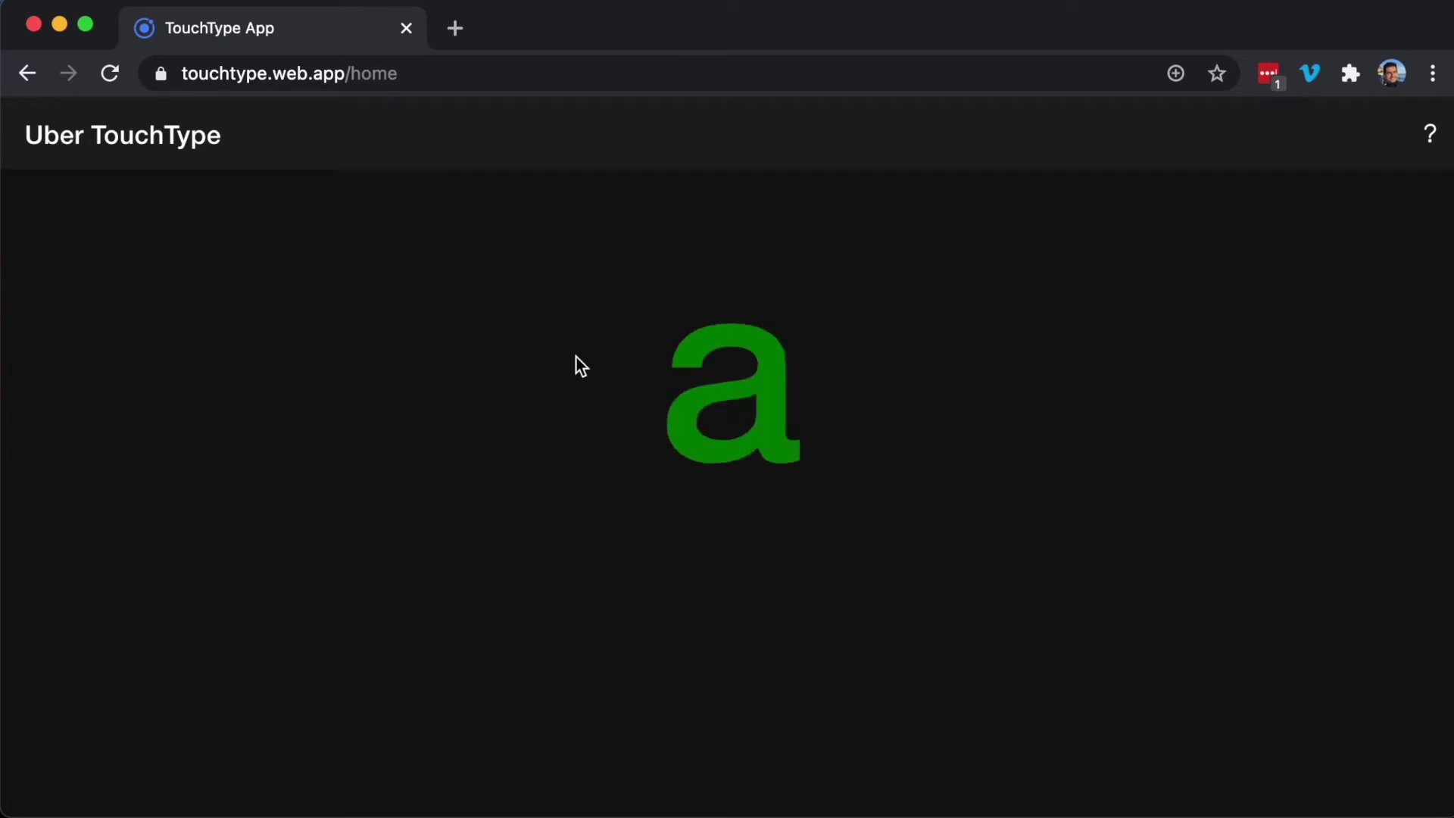
pyautogui.press('a')
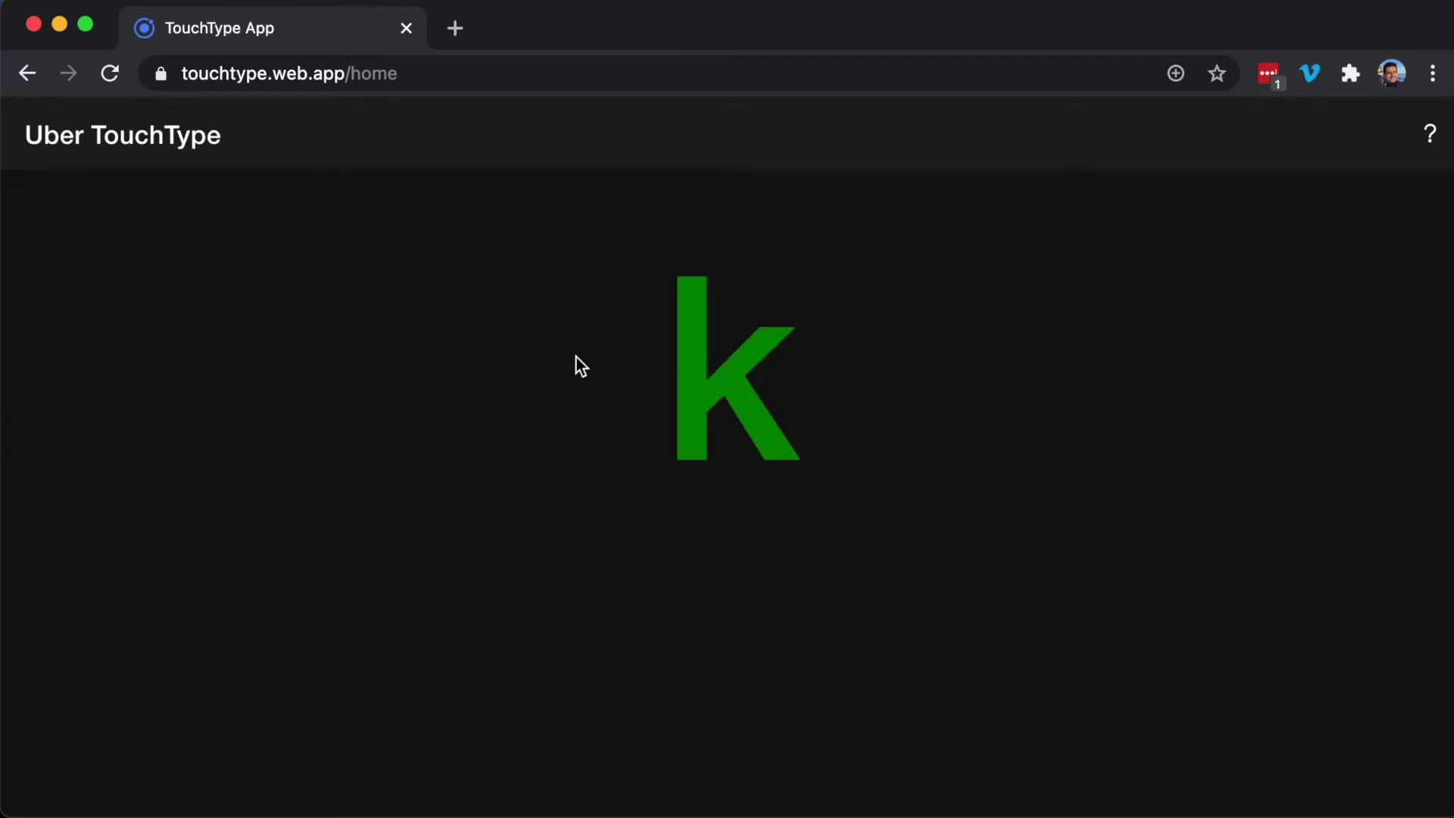
pyautogui.press('k')
pyautogui.press('s')
pyautogui.press('l')
pyautogui.press('k')
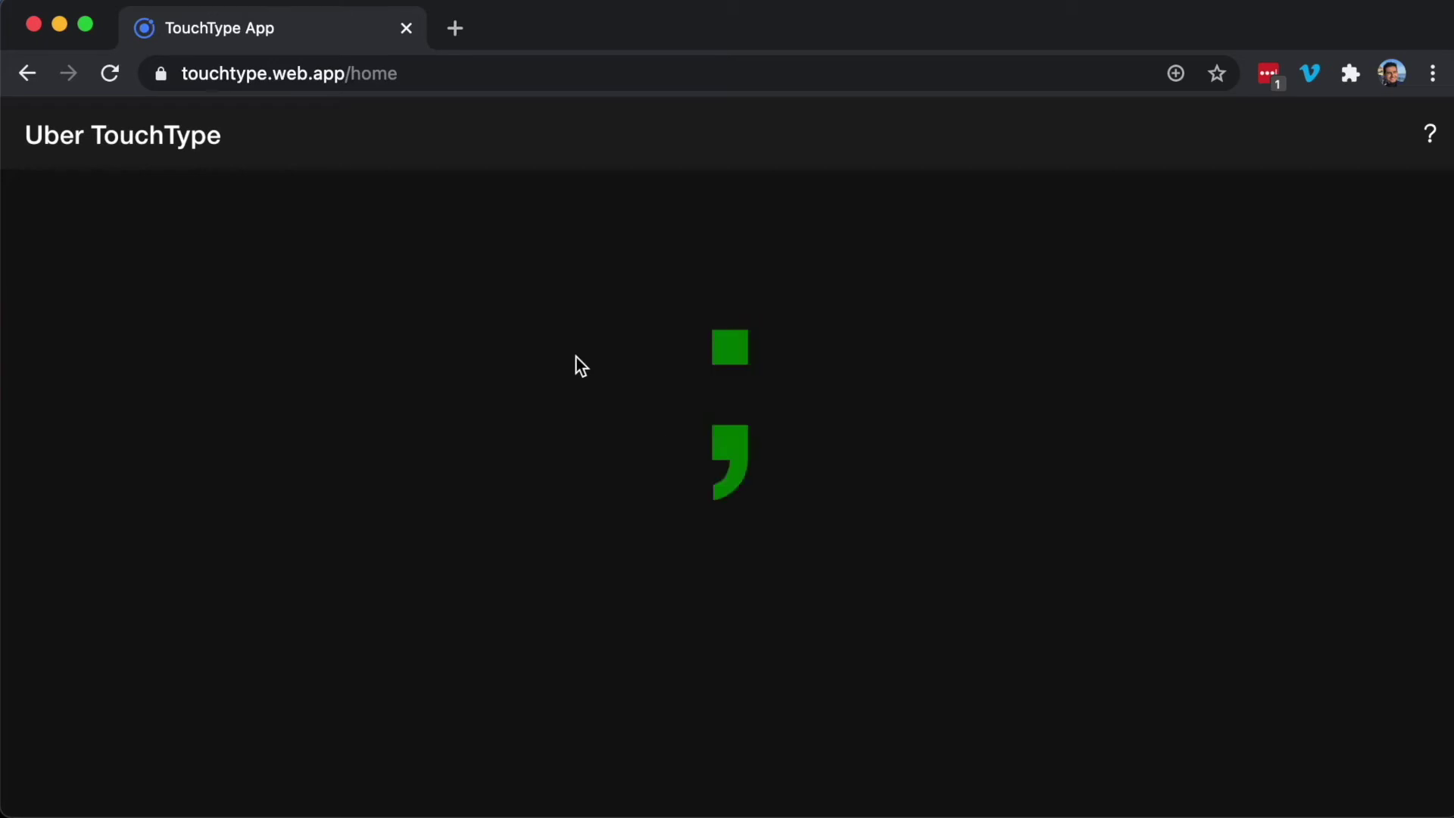
pyautogui.press(';')
pyautogui.press('f')
pyautogui.press(';')
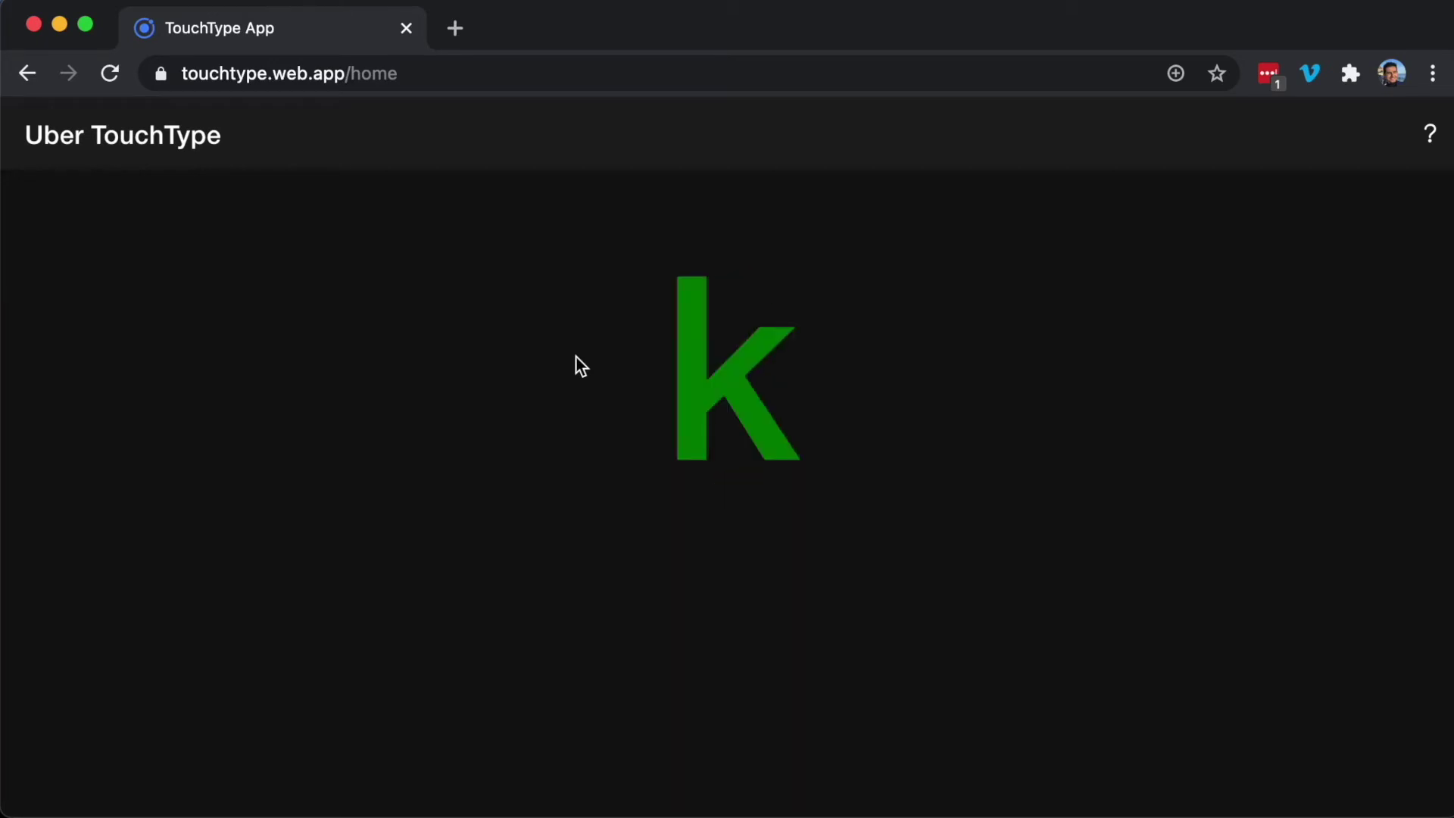
pyautogui.press('k')
pyautogui.press(';')
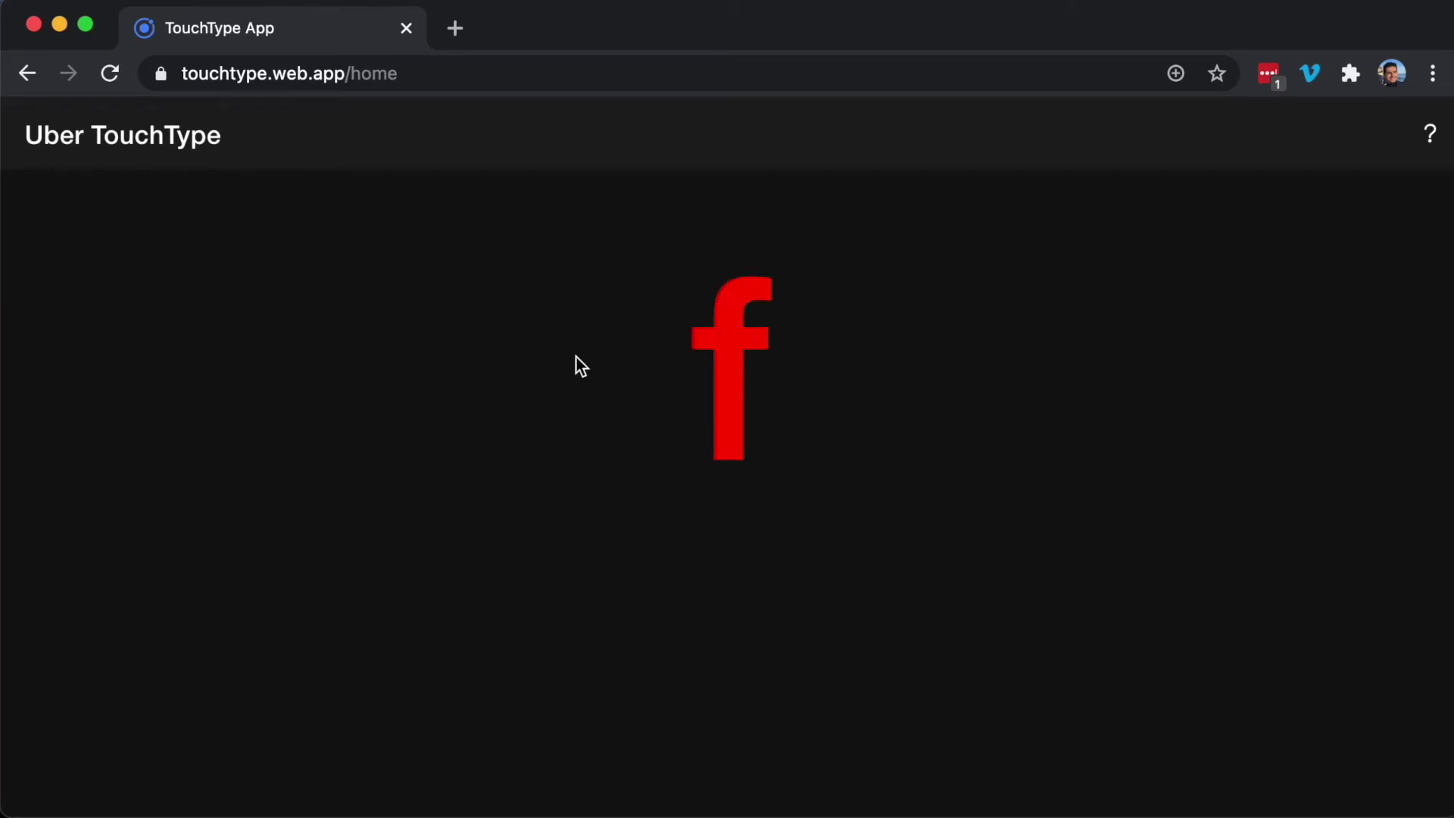
pyautogui.press('f')
pyautogui.press(';')
pyautogui.press('l')
pyautogui.press(';')
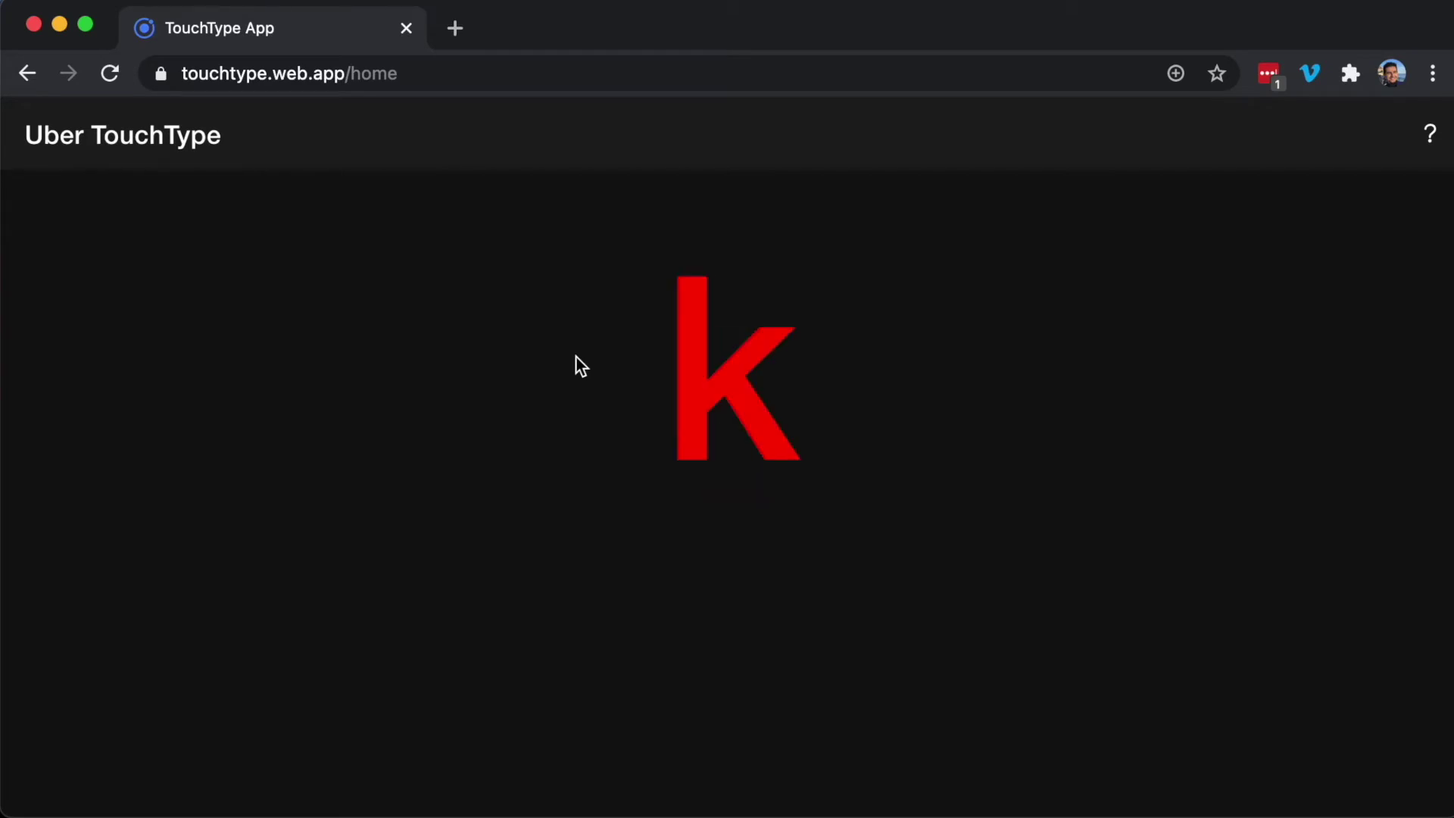
pyautogui.press('k')
pyautogui.press('s')
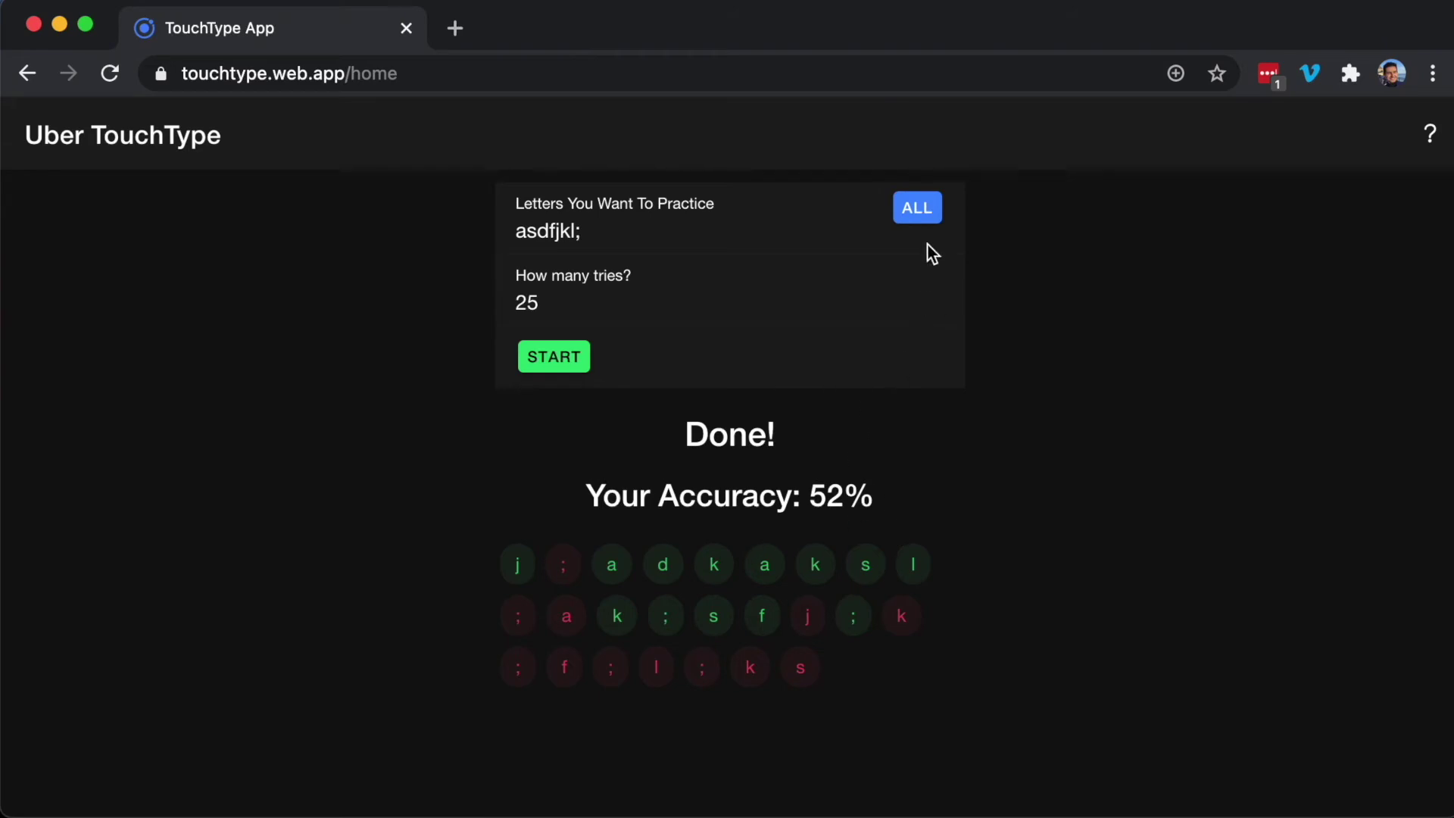
# Use ALL to set the practice letters to the full alphabet a–z
pyautogui.click(918, 209)
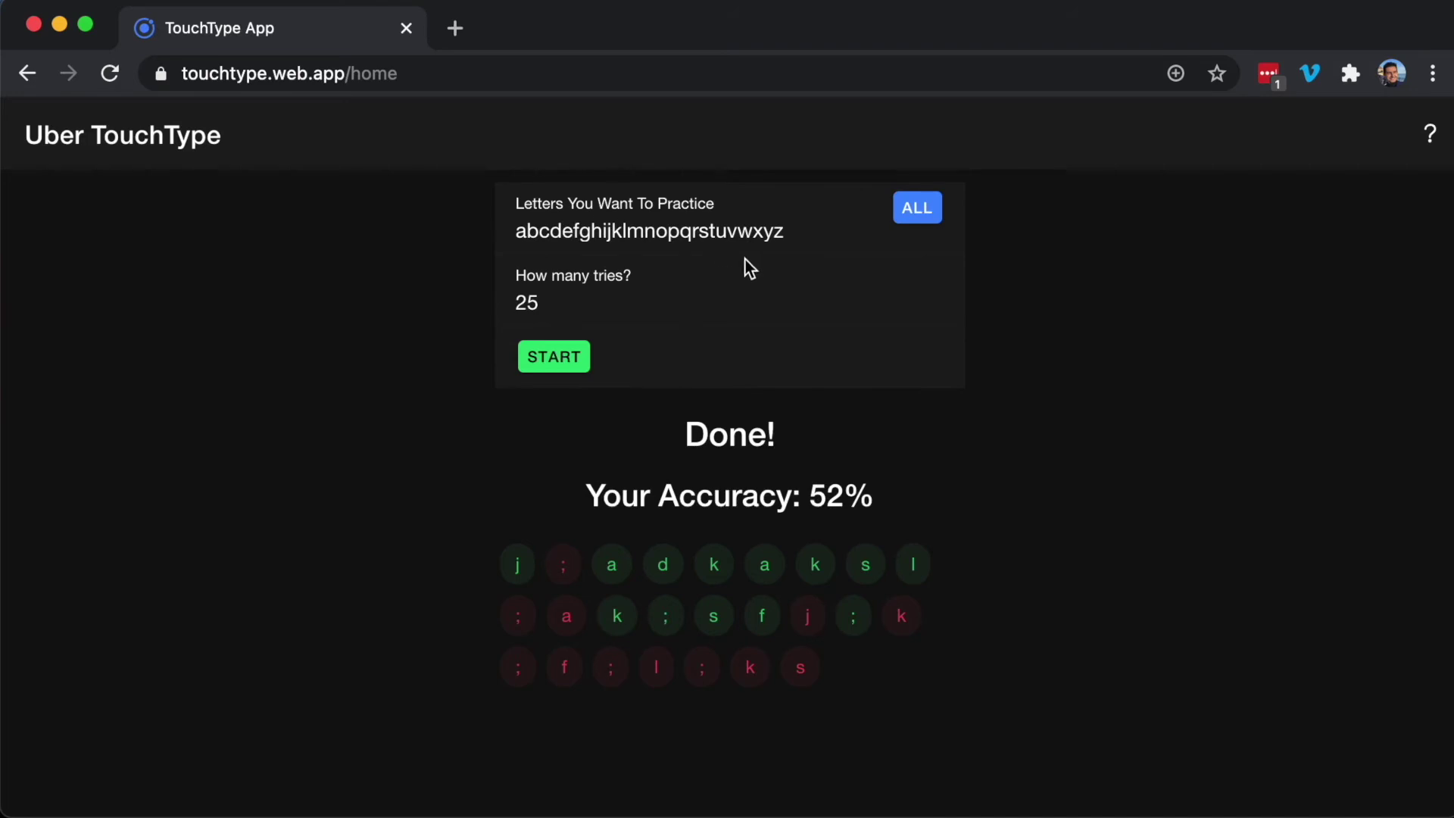
# Change How many tries to 5 and begin a full-alphabet practice run
pyautogui.click(578, 298)
pyautogui.hotkey('ctrl', 'a')
pyautogui.write('5')
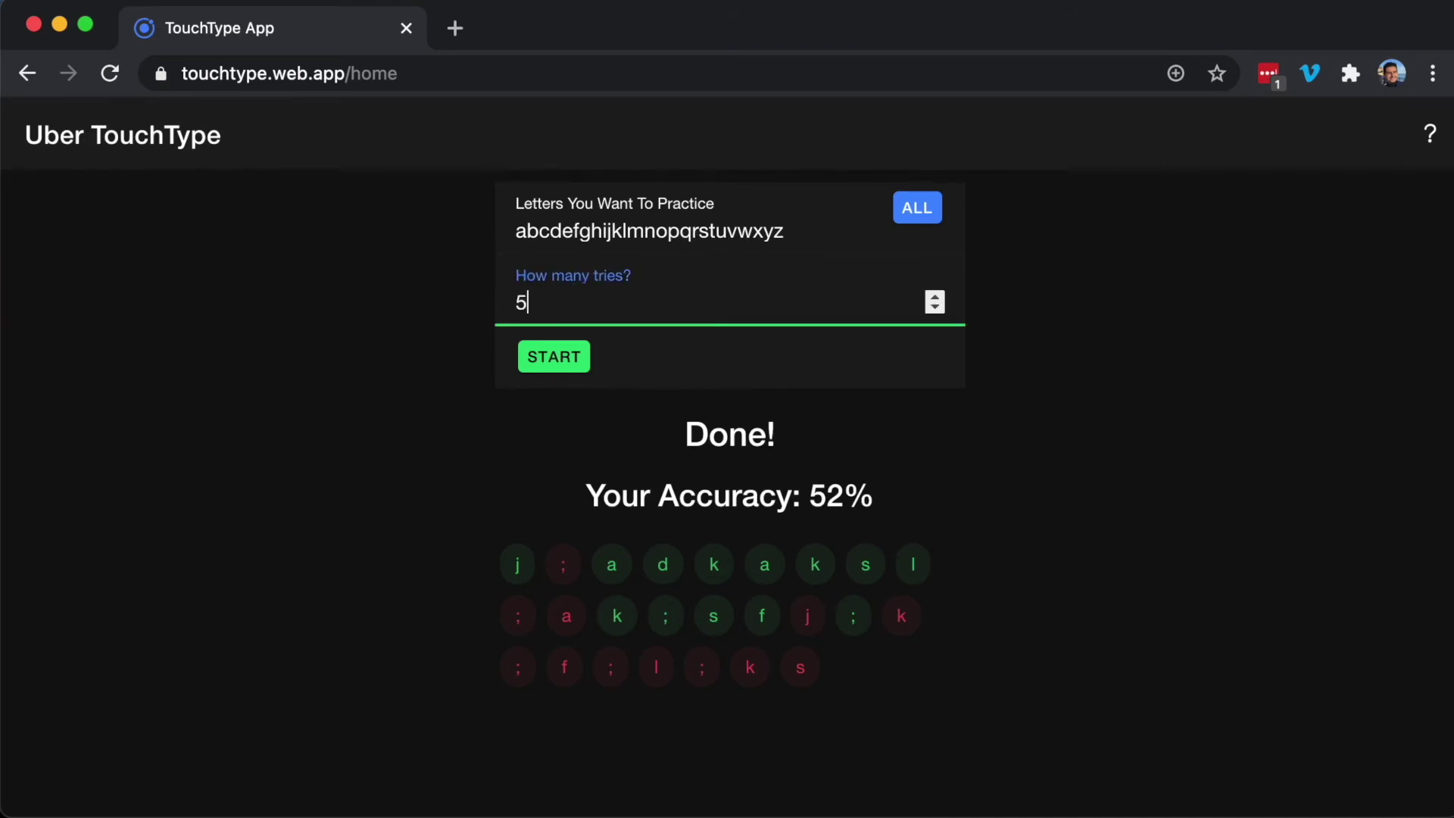
pyautogui.click(566, 361)
# Type the five prompts n, b, c, q, w for 100%, then view How It Works
pyautogui.press('n')
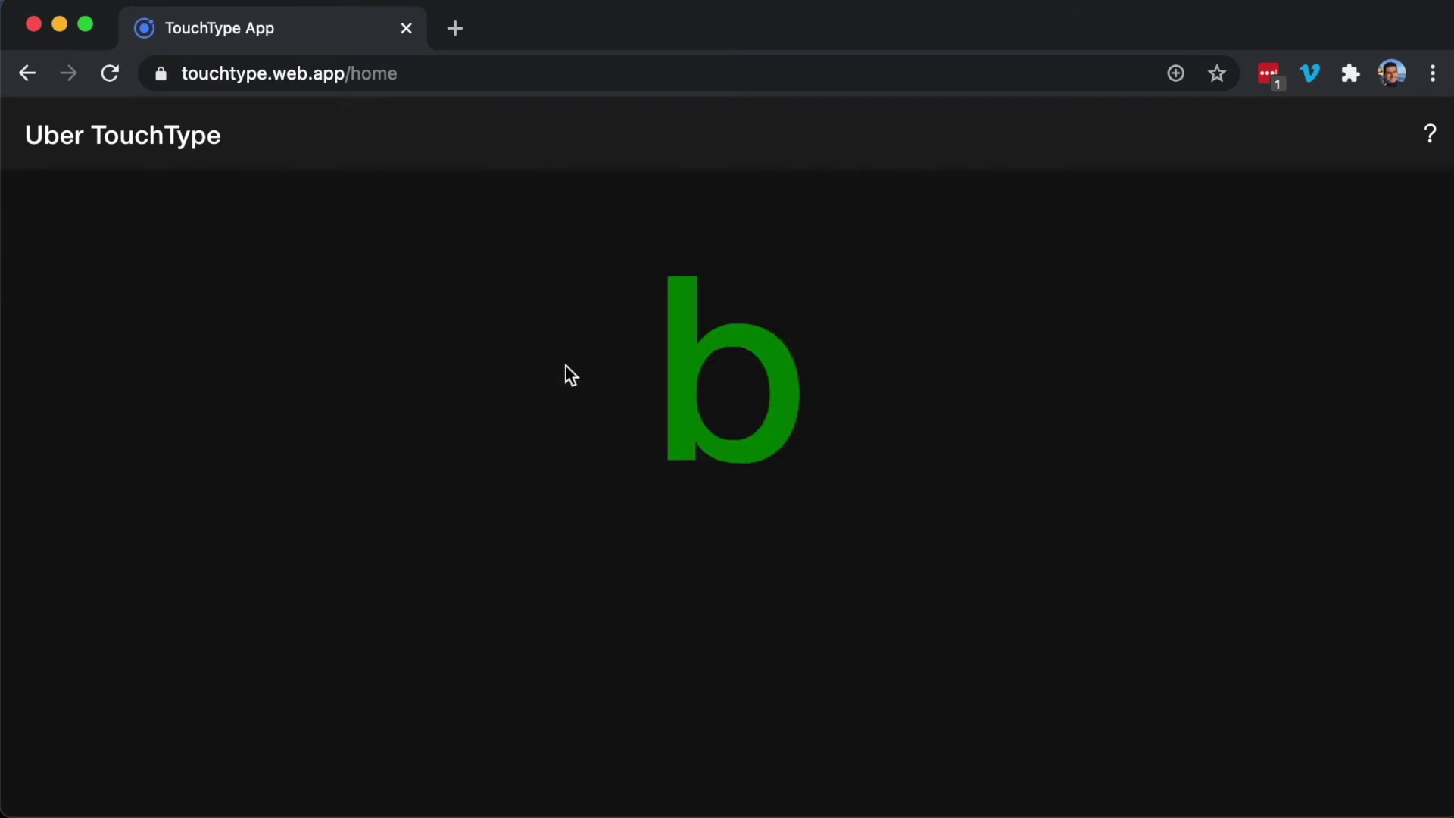
pyautogui.press('b')
pyautogui.press('c')
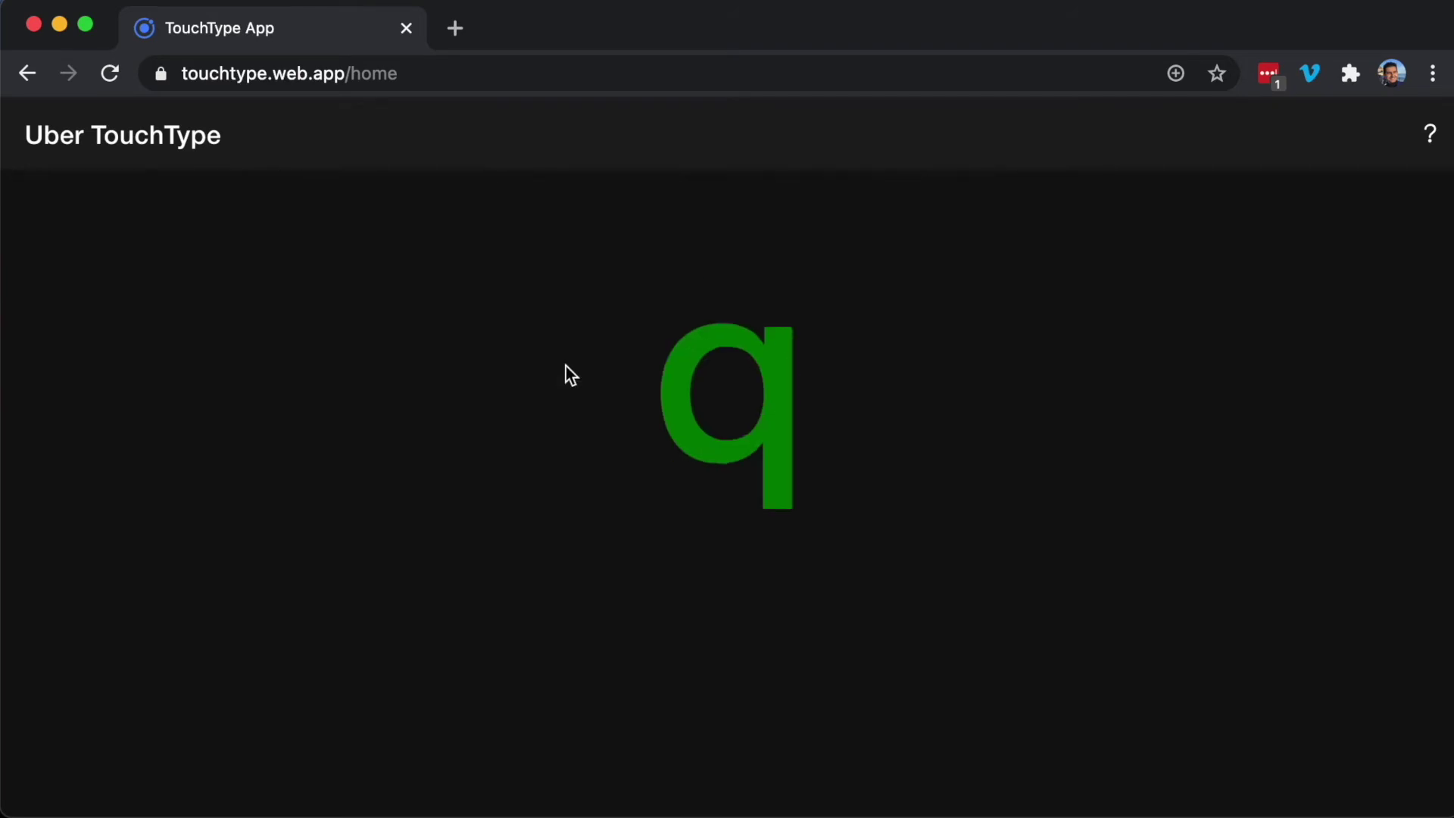
pyautogui.press('q')
pyautogui.press('w')
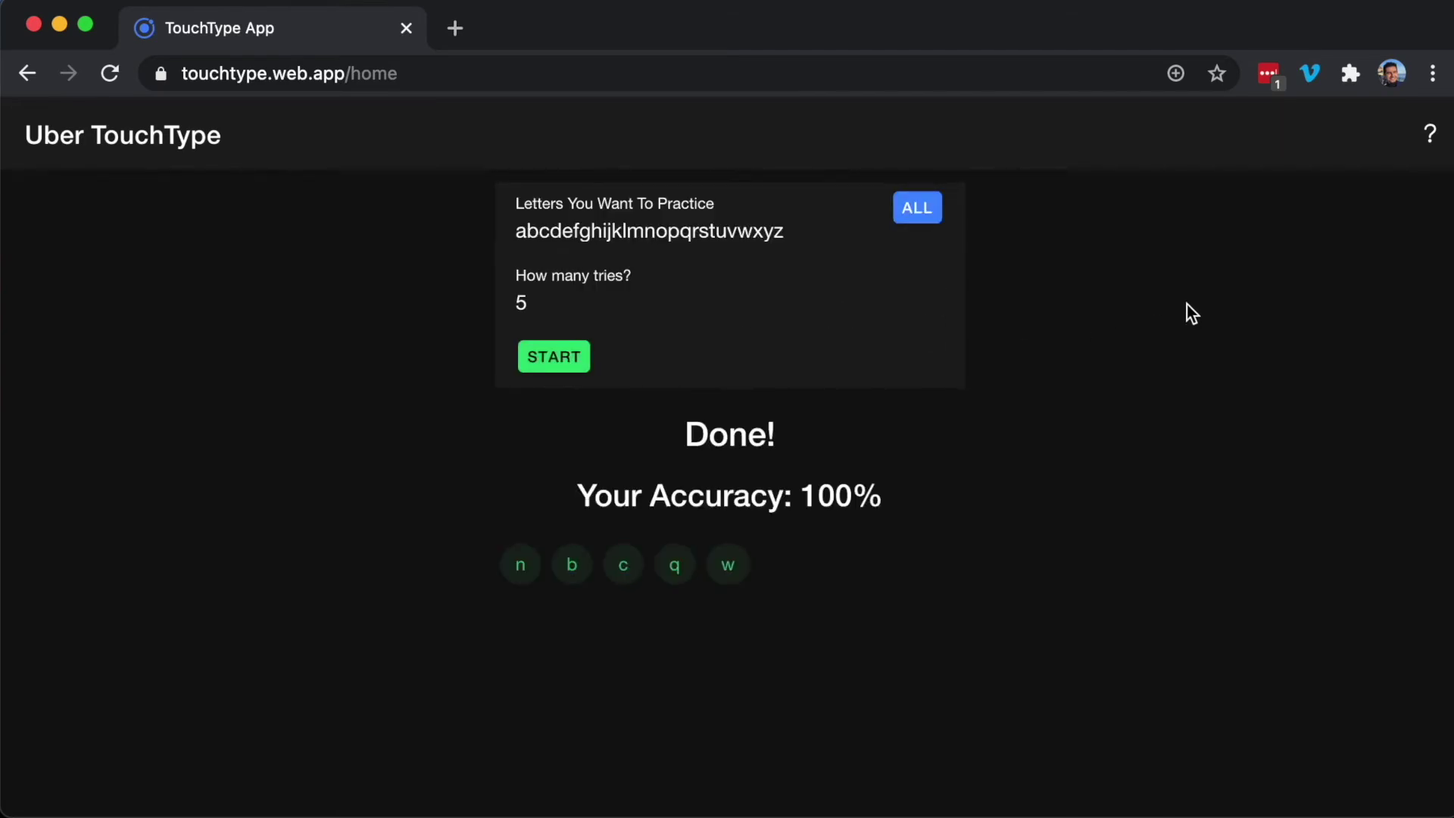
pyautogui.click(1430, 135)
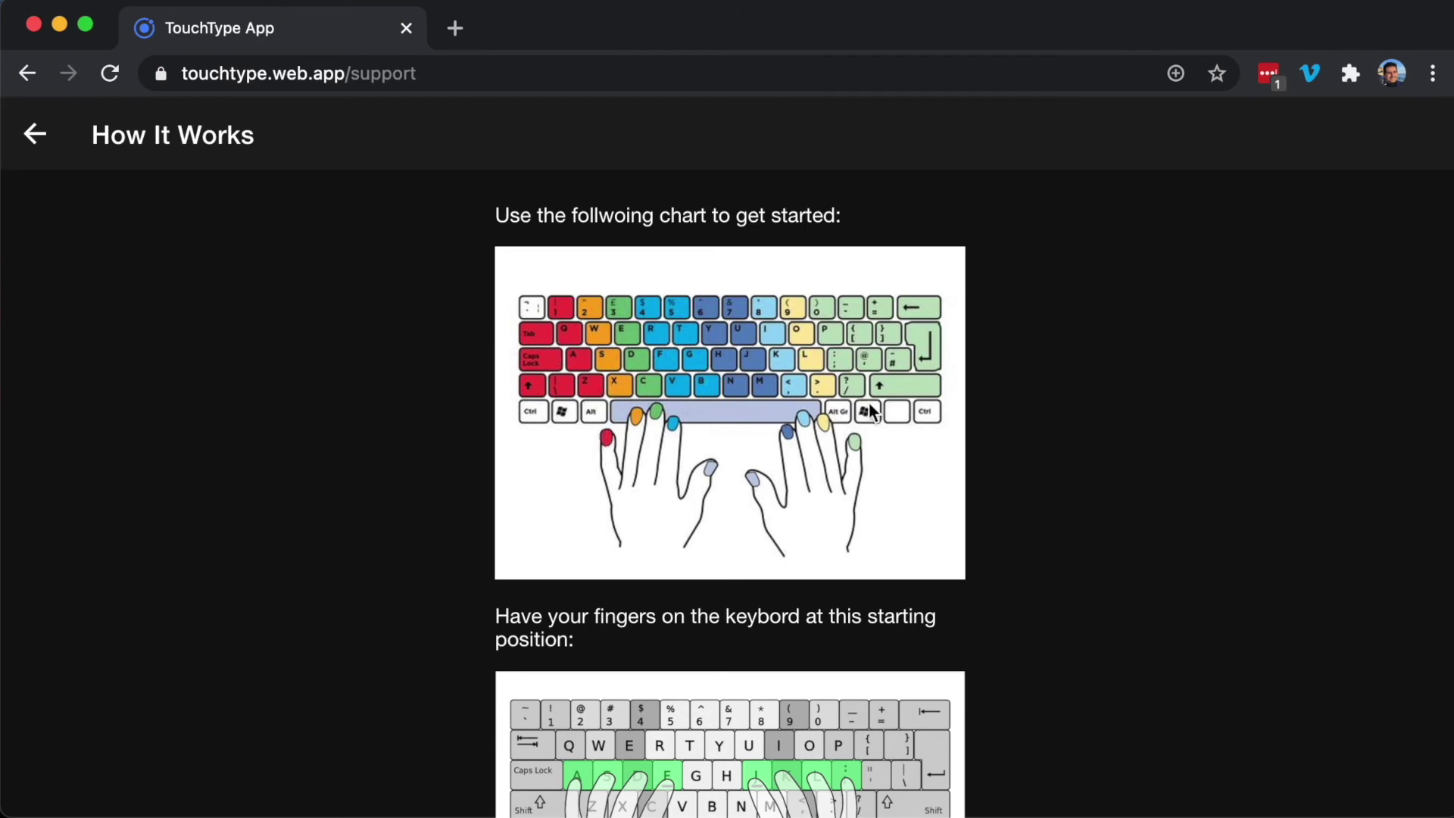
pyautogui.scroll(-1, 795, 431)
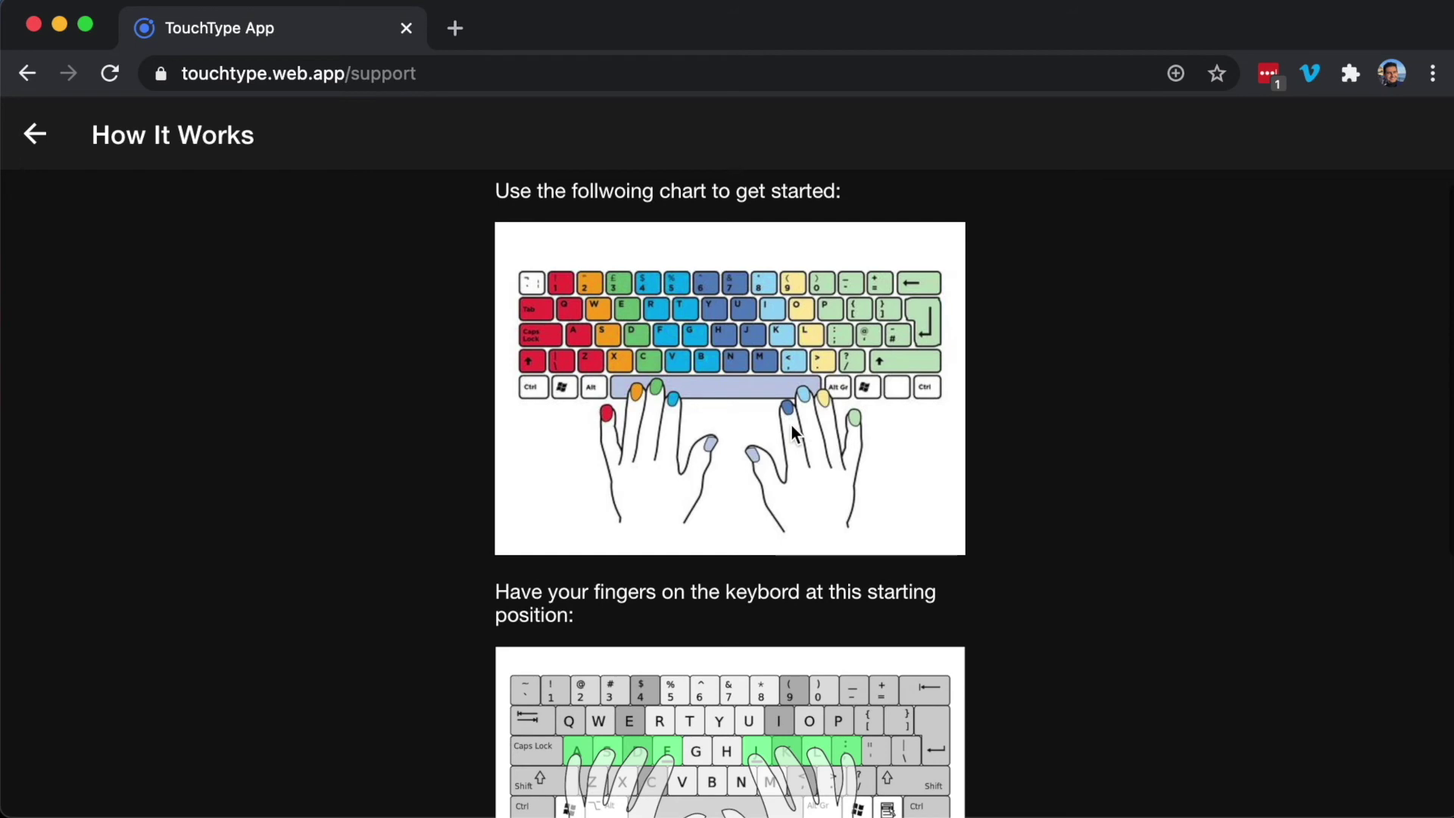
pyautogui.scroll(-1, 793, 430)
pyautogui.scroll(-1, 791, 424)
pyautogui.scroll(-1, 790, 424)
pyautogui.scroll(-1, 791, 424)
pyautogui.scroll(-2, 792, 426)
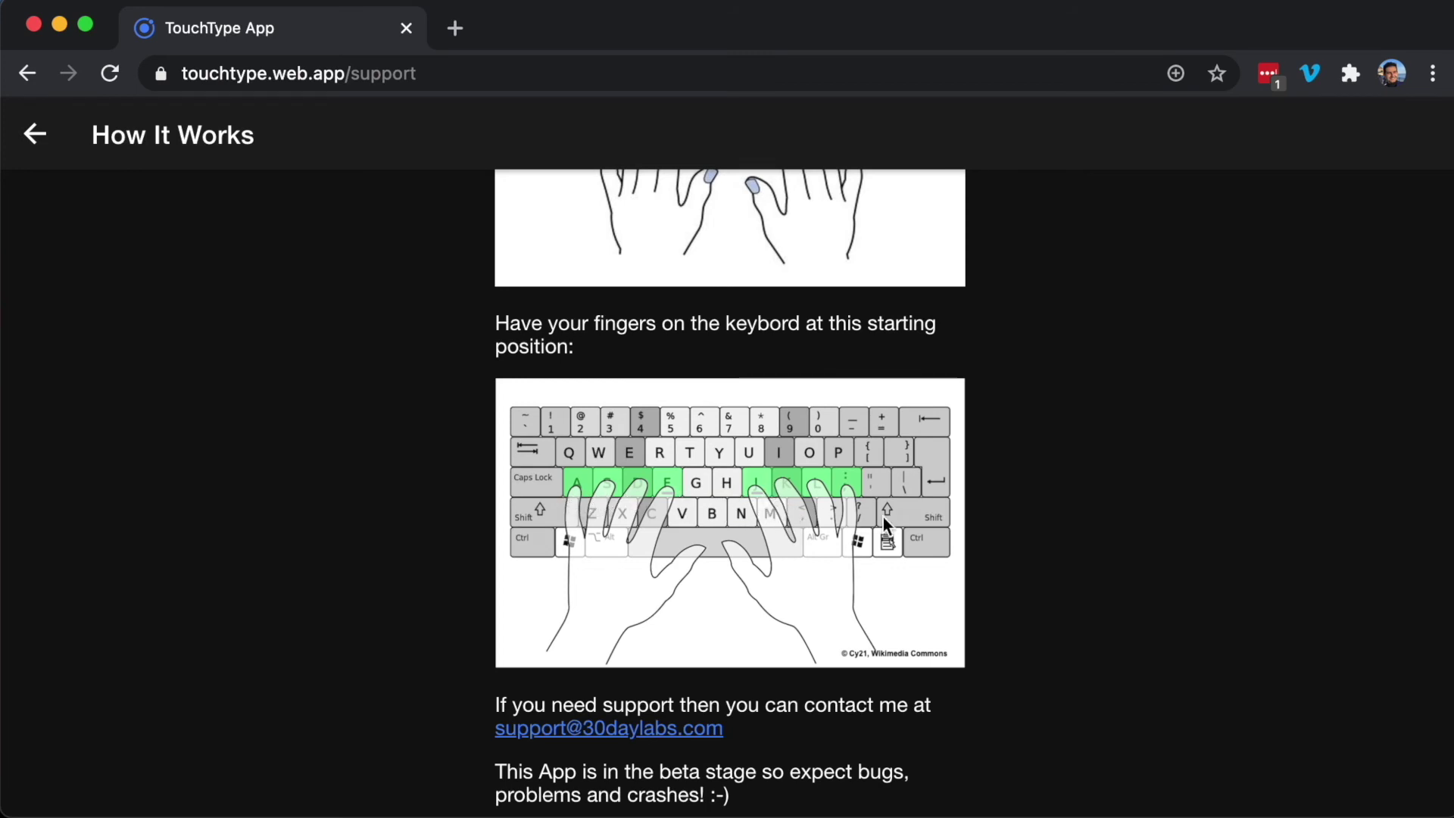
pyautogui.scroll(-2, 740, 509)
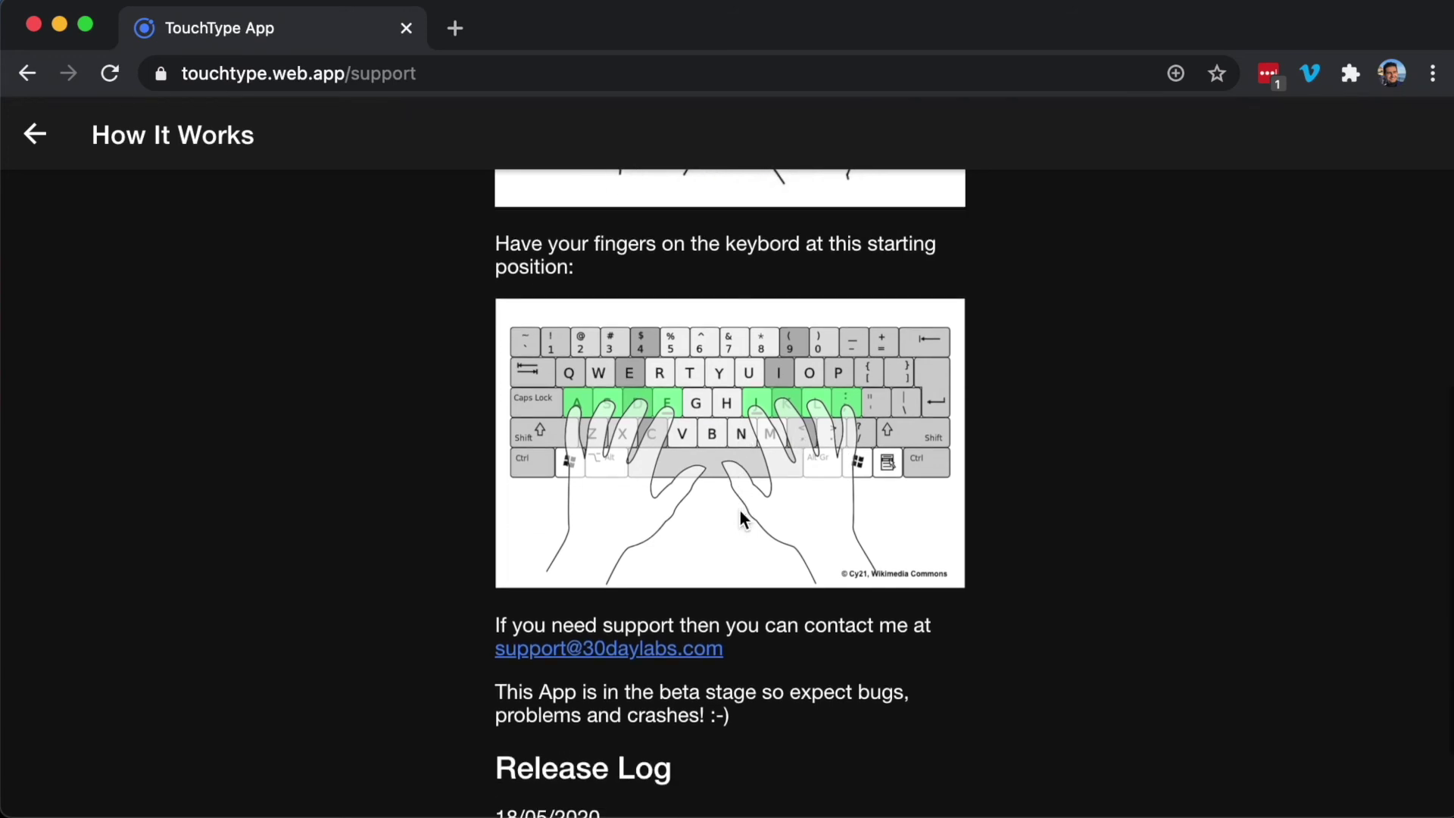
pyautogui.scroll(-1, 740, 511)
pyautogui.scroll(4, 739, 511)
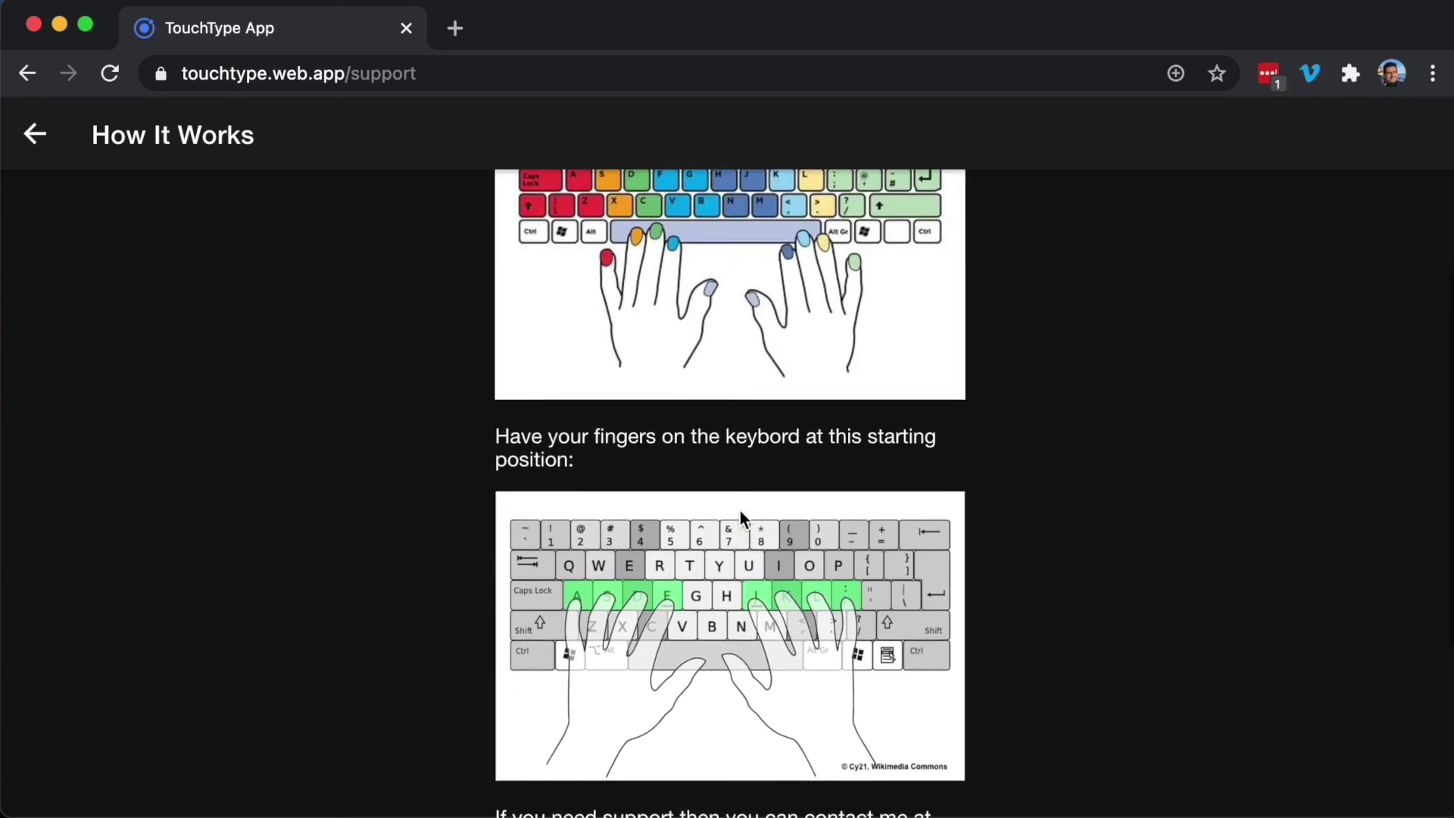
pyautogui.scroll(1, 739, 509)
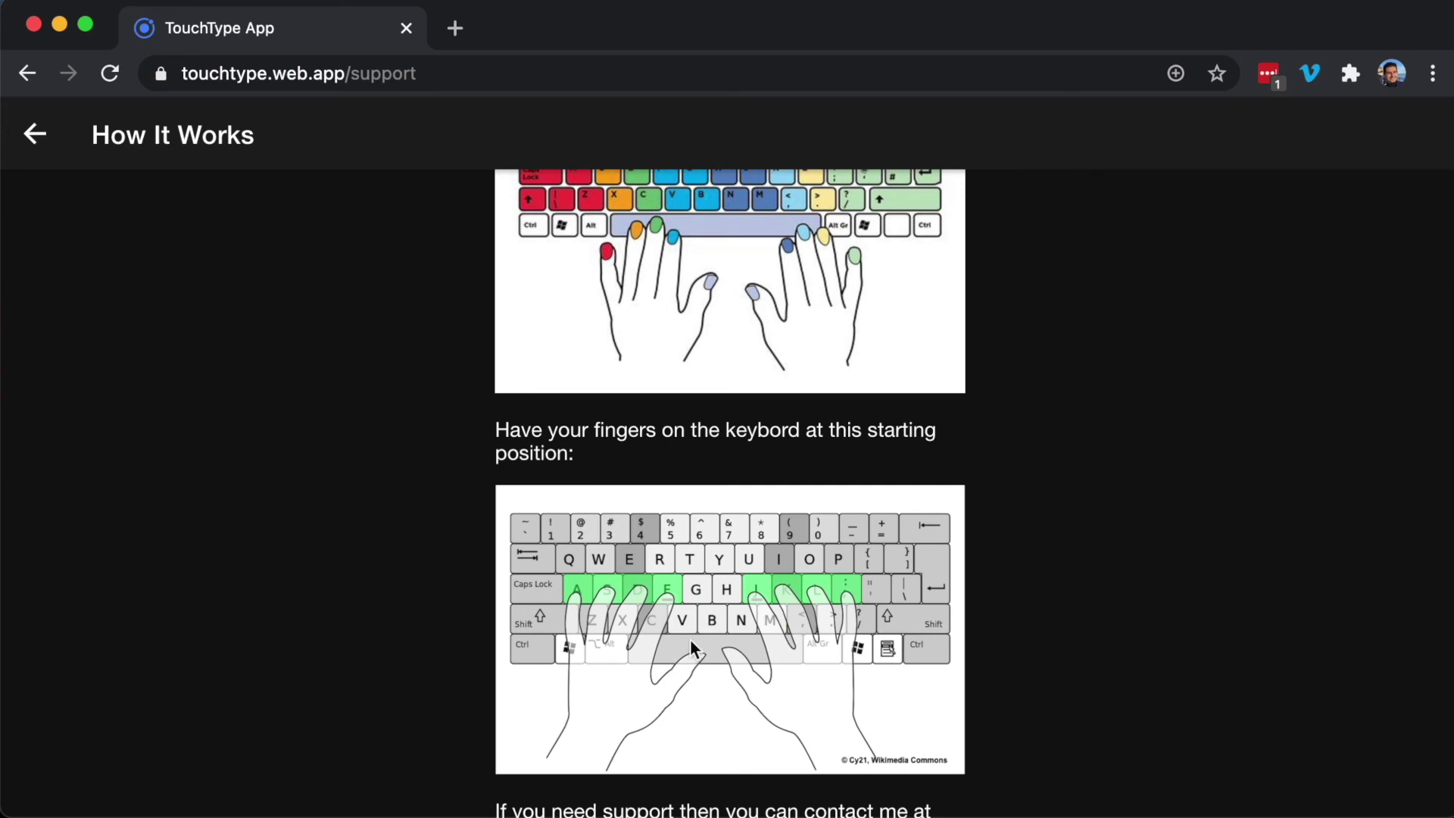
pyautogui.scroll(3, 714, 587)
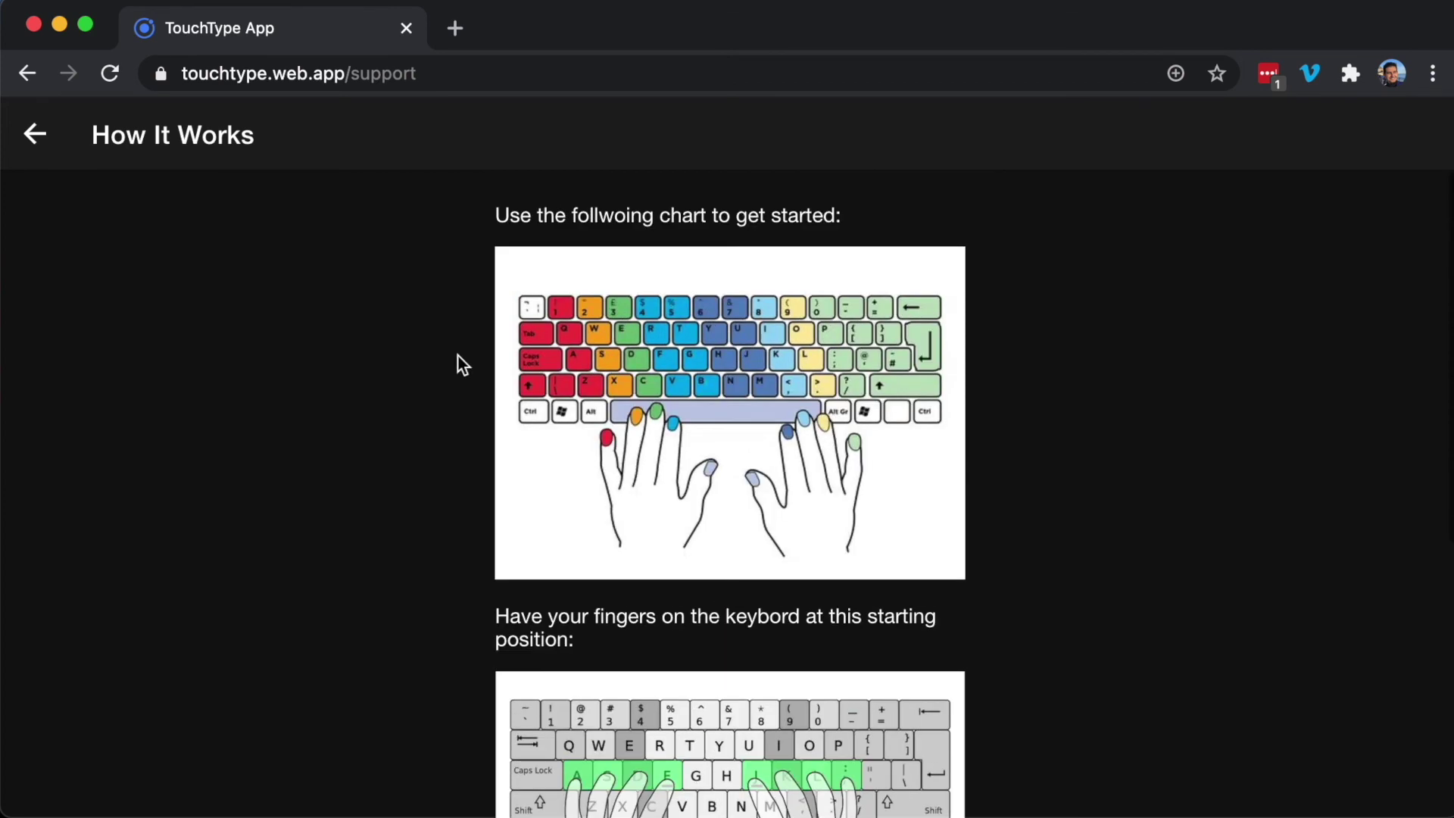
# Return from the How It Works charts to the home page showing the 100% result
pyautogui.click(36, 134)
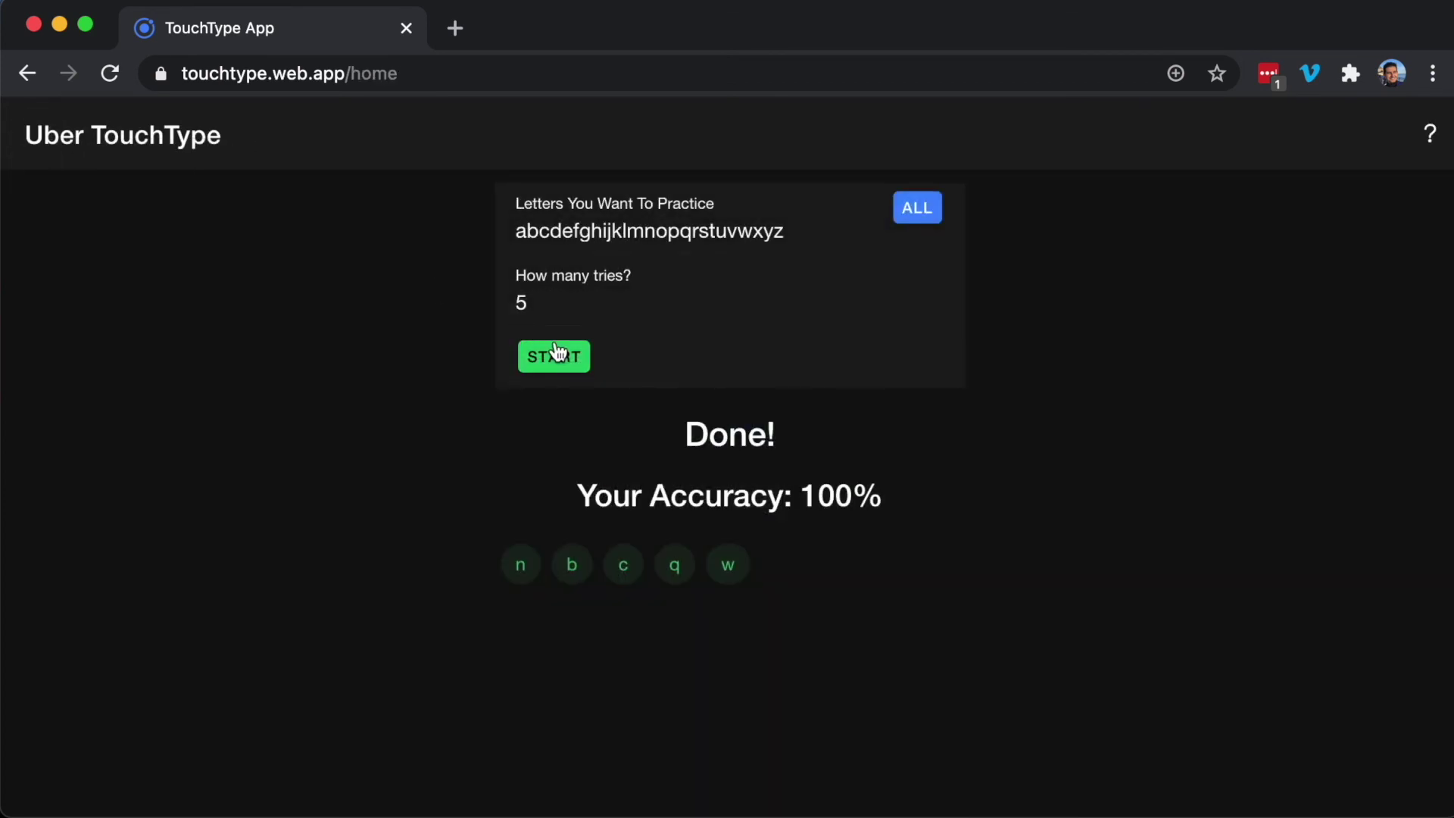